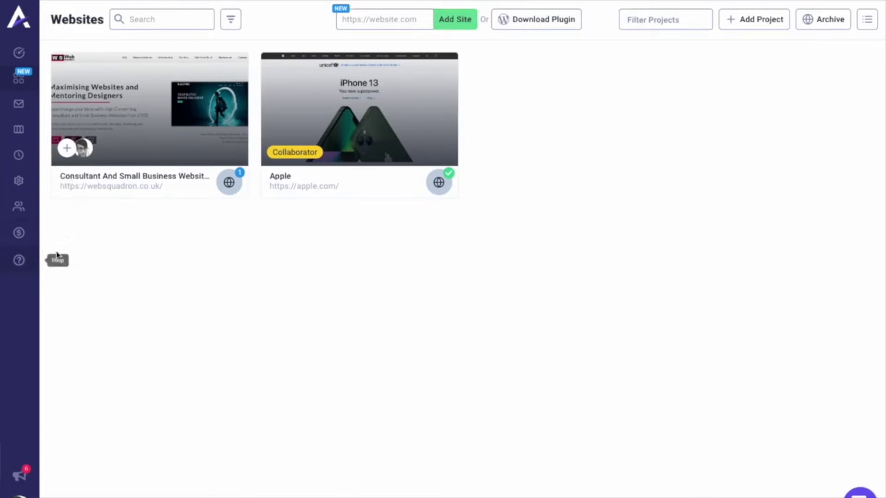
# Step: Pin a High-priority task on the Apple site's laptop image: 'Change the Image. Use Image 002'
pyautogui.click(392, 130)
pyautogui.click(358, 277)
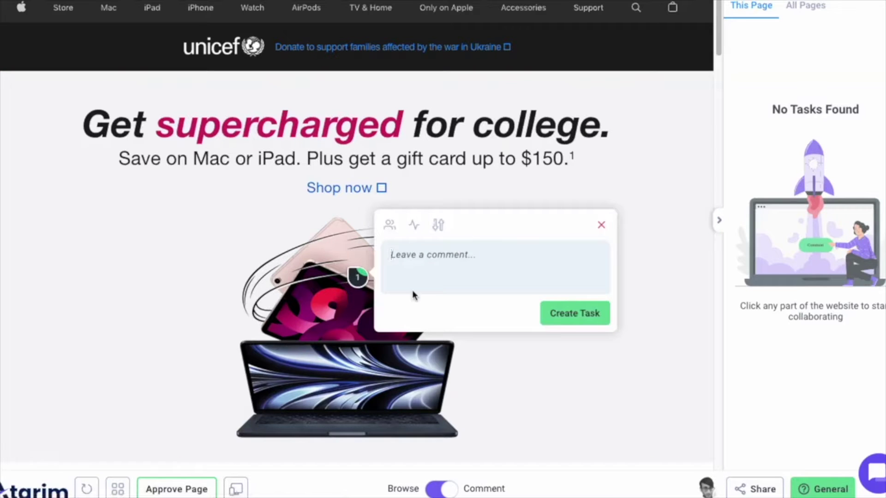
pyautogui.write('Change the Image.')
pyautogui.press('Return')
pyautogui.write('Use Image 002')
pyautogui.click(414, 224)
pyautogui.click(438, 225)
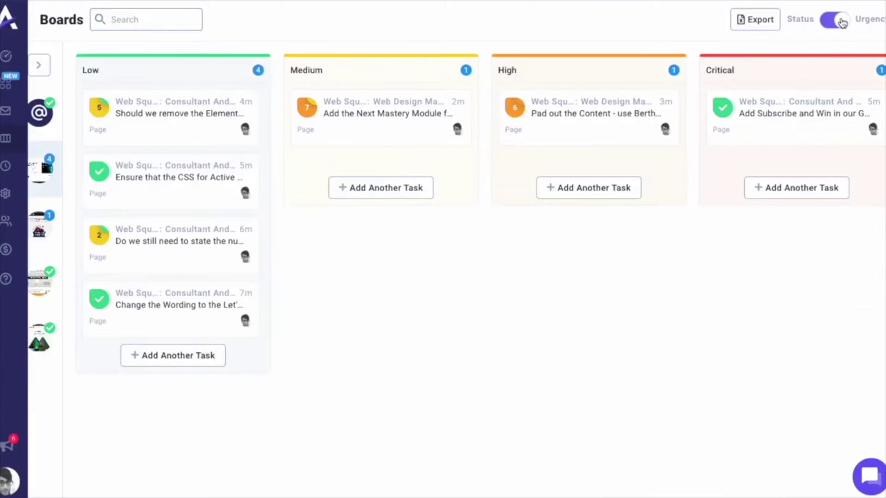
# Step: Group the board by status and make the site owner responsible for the Bertha.AI content task
pyautogui.click(830, 21)
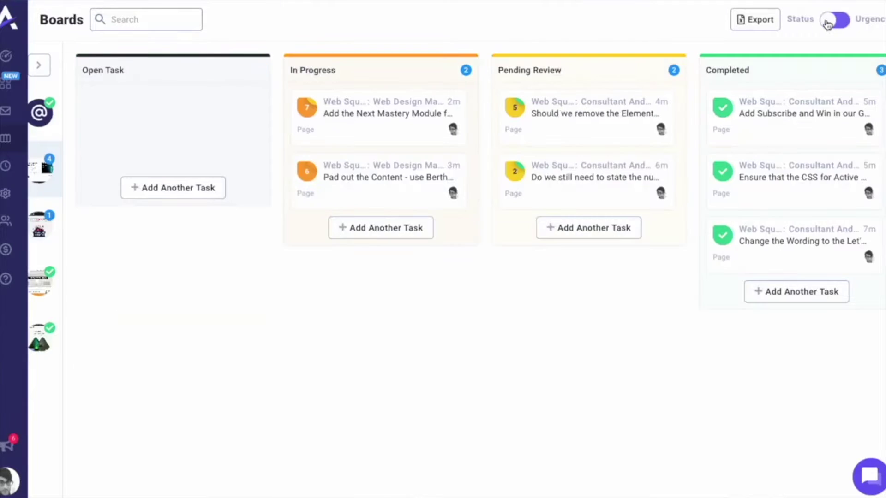
pyautogui.click(365, 171)
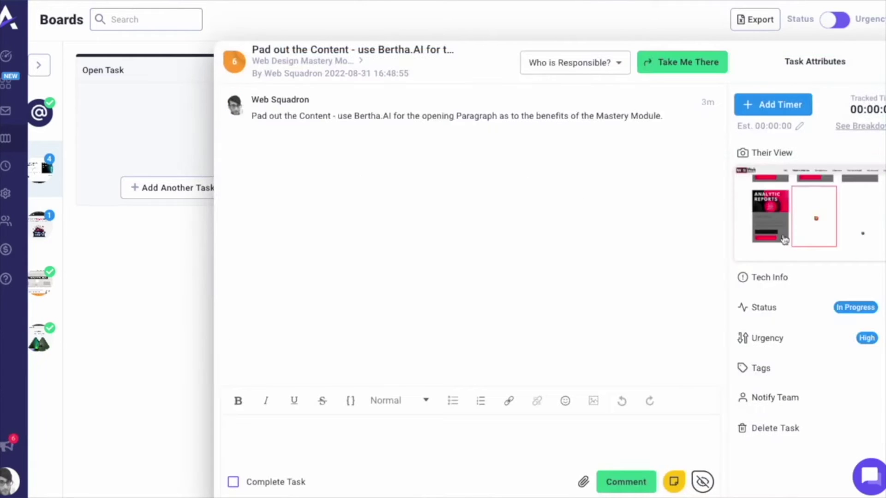
pyautogui.click(609, 61)
pyautogui.click(561, 100)
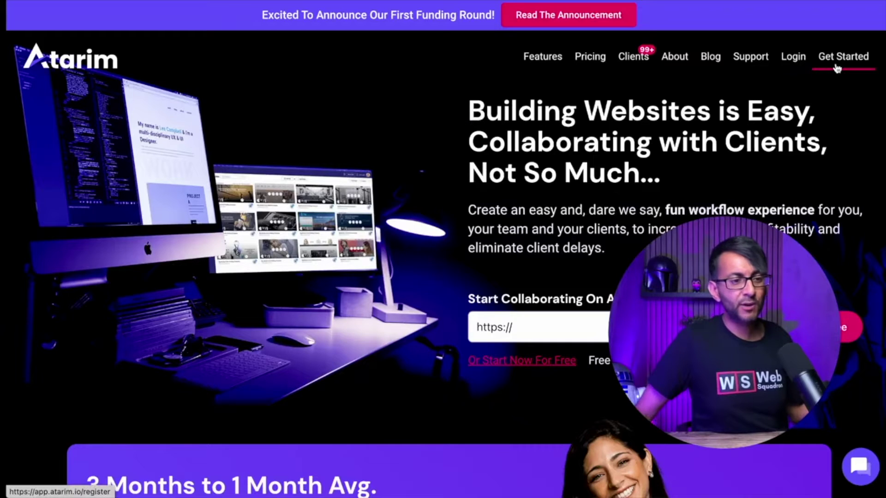
# Step: Search the plugin directory for 'atarim' and install Atarim Visual Collaboration
pyautogui.click(837, 68)
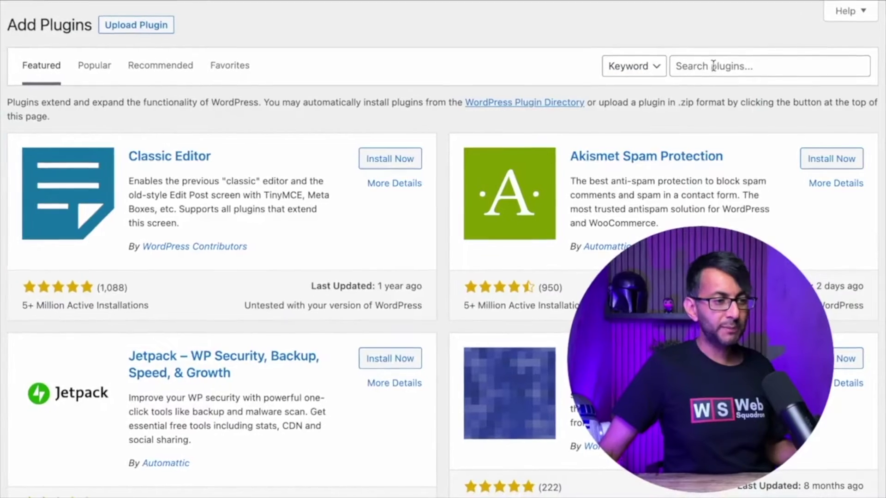
pyautogui.click(731, 65)
pyautogui.write('atarim')
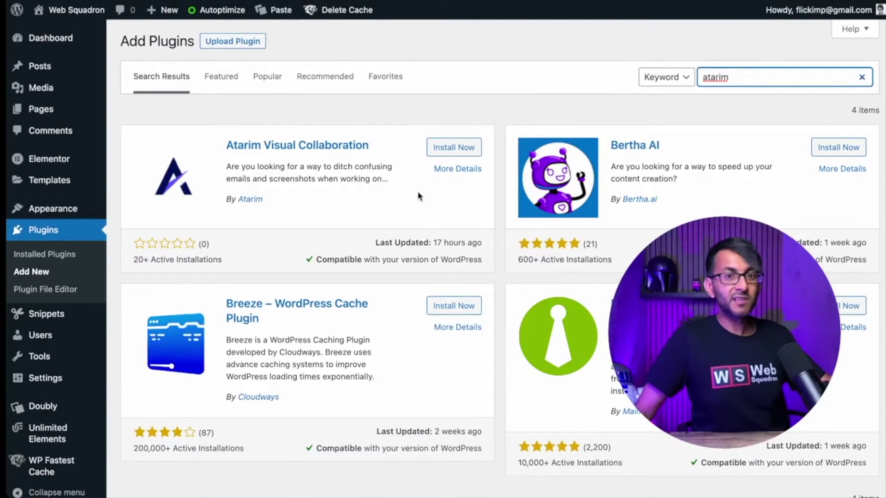
pyautogui.click(450, 148)
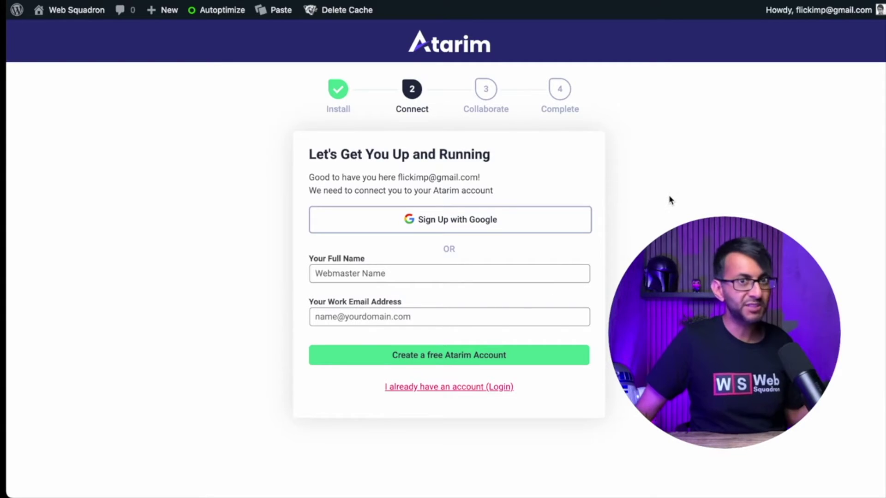
# Step: Sign in to Atarim with the Google account and activate this website on the agency dashboard
pyautogui.click(557, 224)
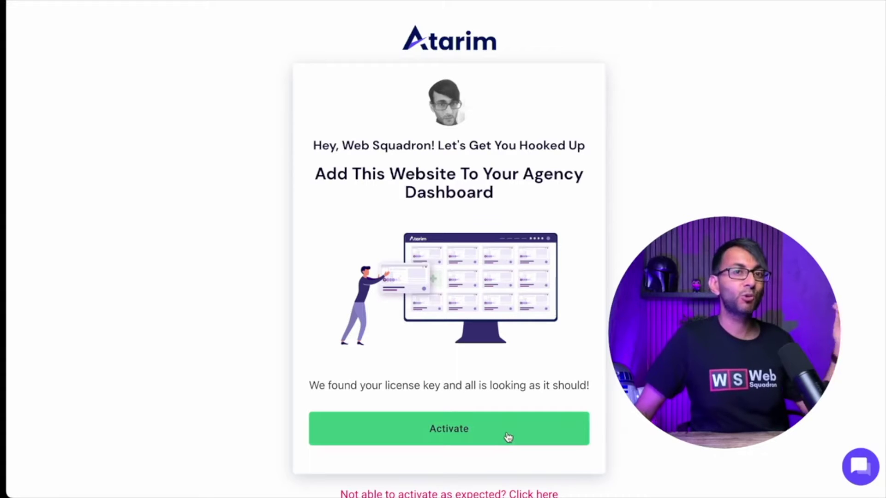
pyautogui.click(507, 436)
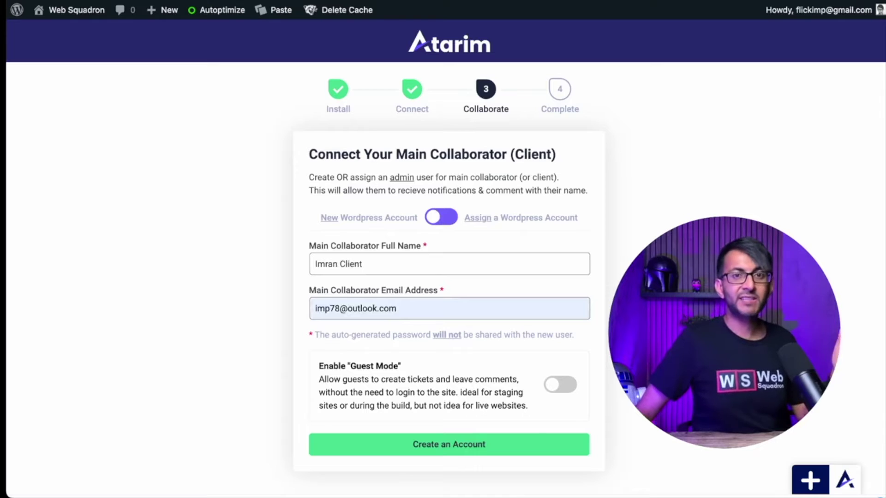
# Step: Create the client collaborator account to complete Atarim's setup wizard
pyautogui.click(530, 452)
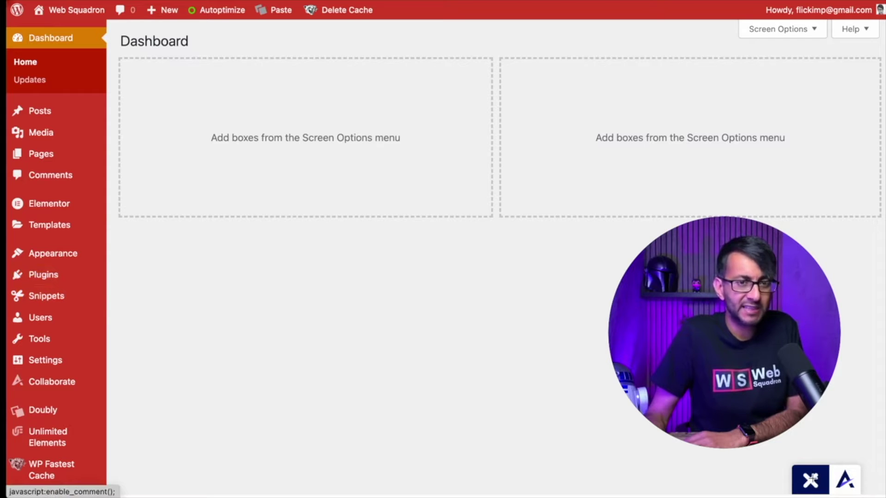
# Step: Pin a comment on the Home menu item: 'Put this back to the default Wordpress Standard Colour Scheme.'
pyautogui.click(811, 479)
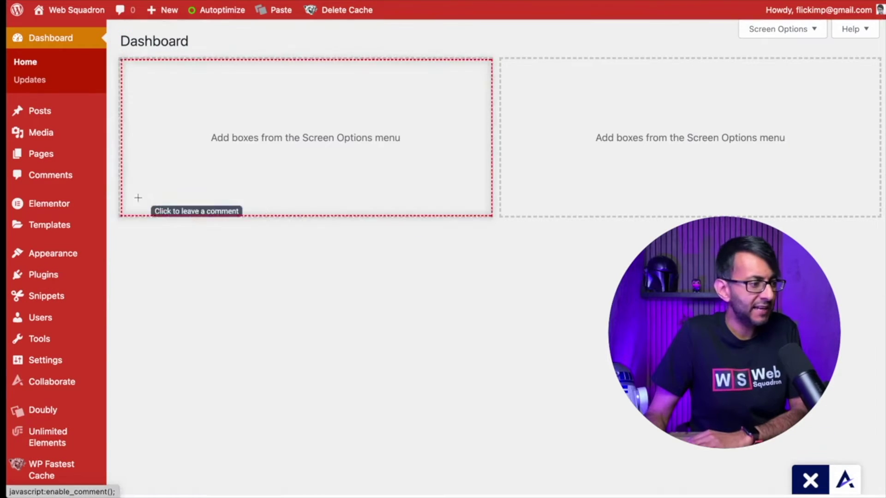
pyautogui.click(97, 58)
pyautogui.hotkey('ctrl', 'v')
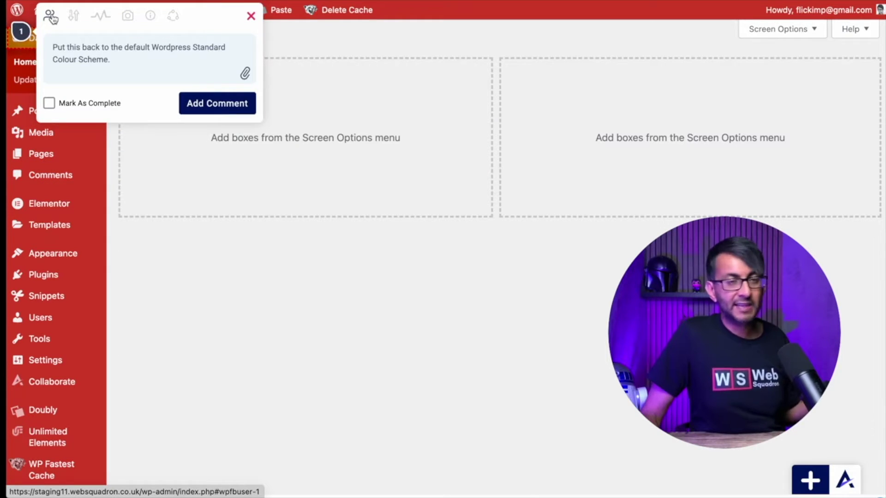
# Step: Set the task's priority to High after checking its assignees, status and screenshot options
pyautogui.click(51, 17)
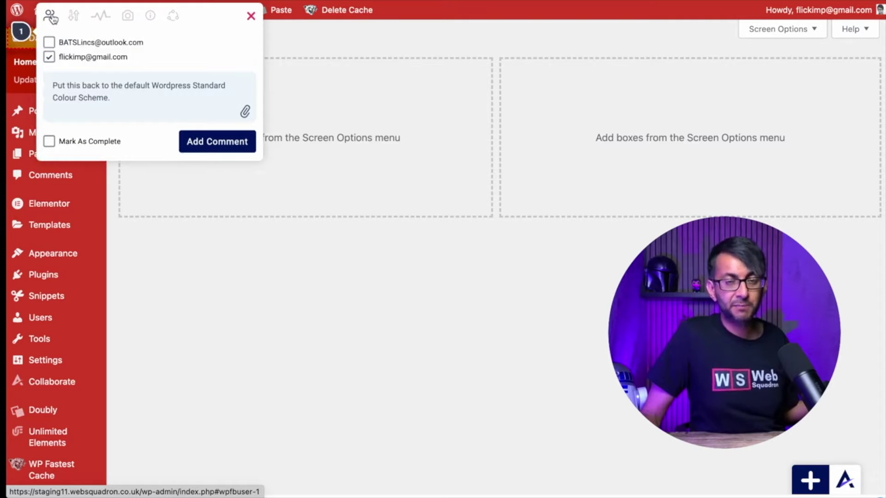
pyautogui.click(51, 17)
pyautogui.click(74, 18)
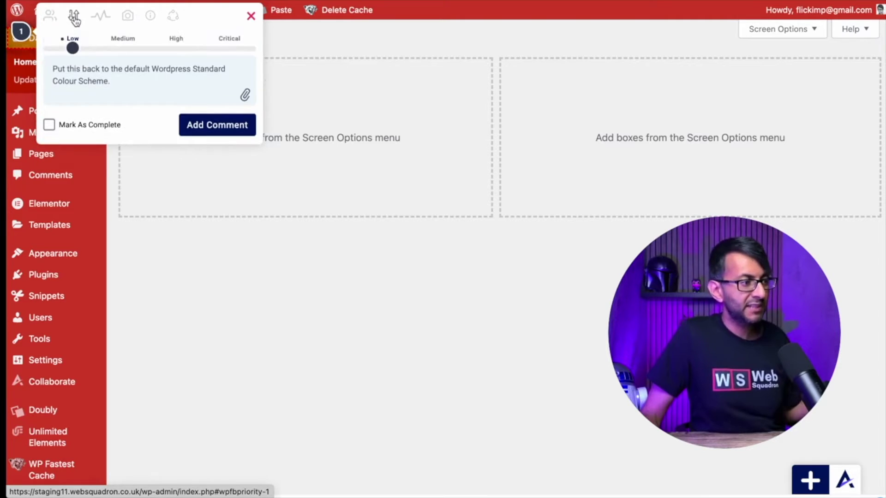
pyautogui.click(170, 44)
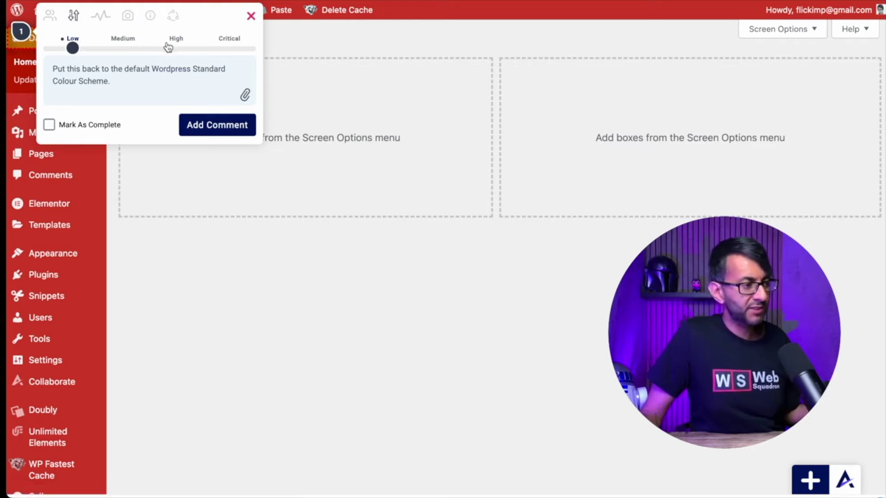
pyautogui.click(100, 18)
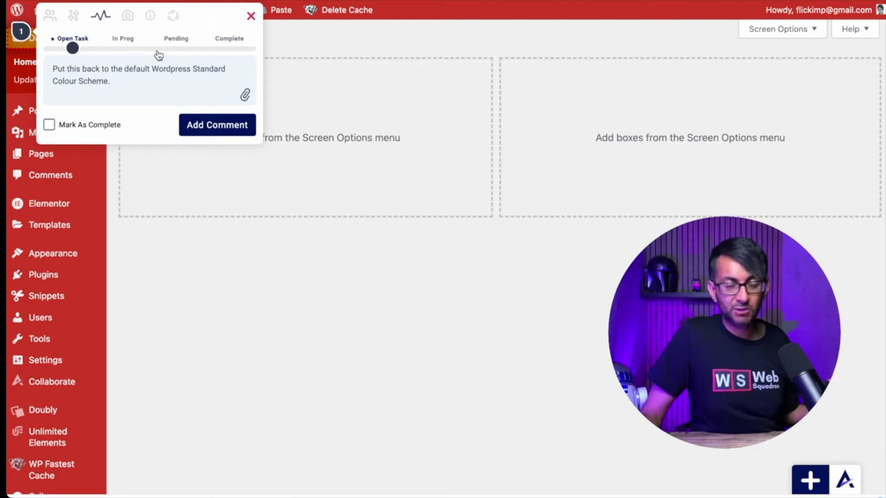
pyautogui.click(127, 17)
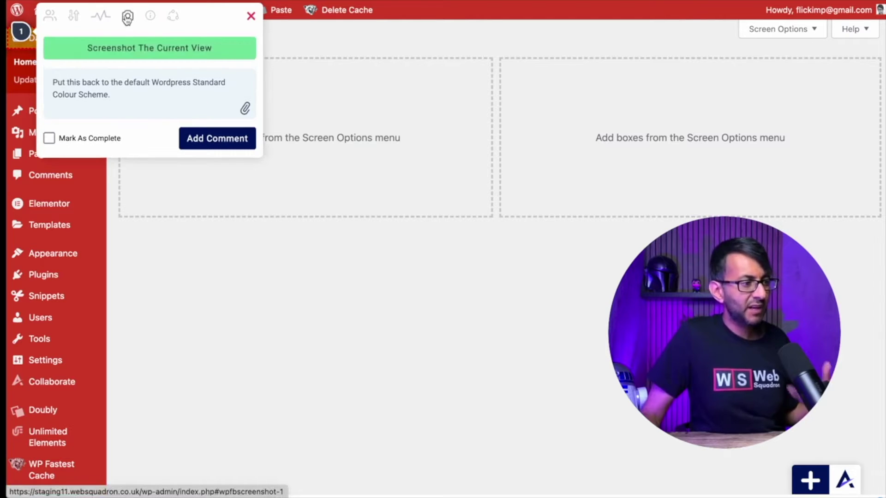
pyautogui.click(171, 54)
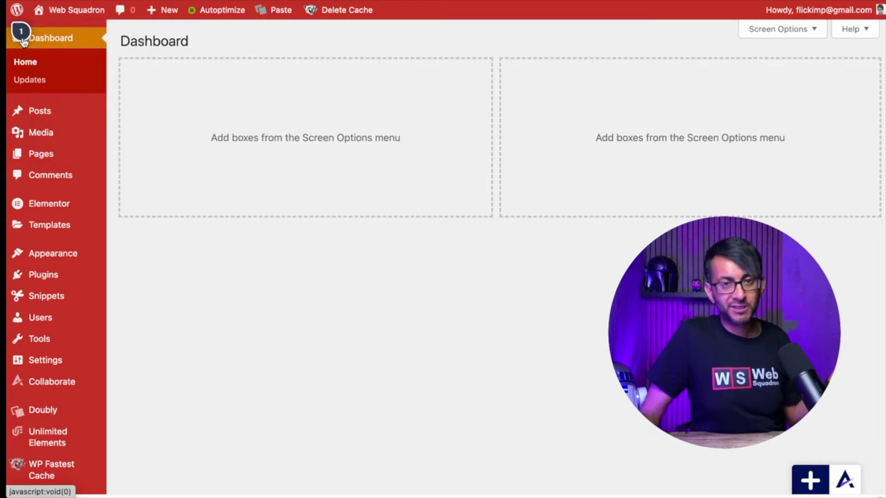
# Step: Expand the full Atarim toolbar and start, then dismiss, a general page task
pyautogui.click(817, 486)
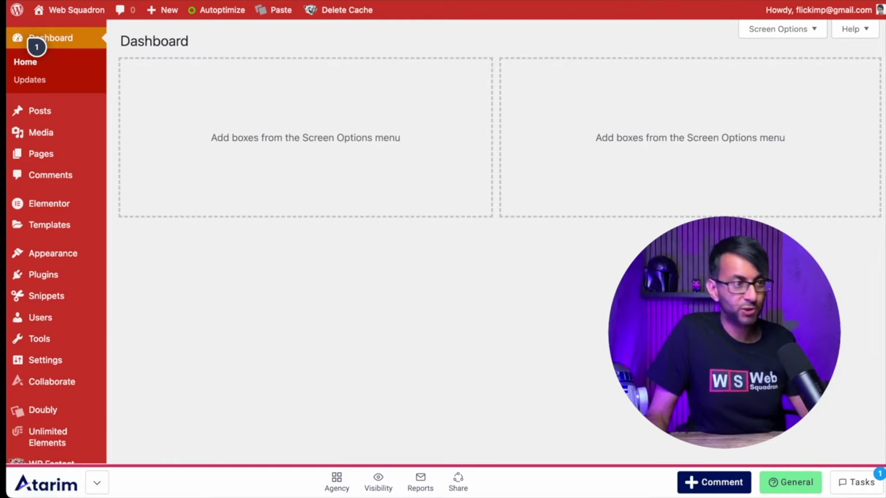
pyautogui.click(802, 490)
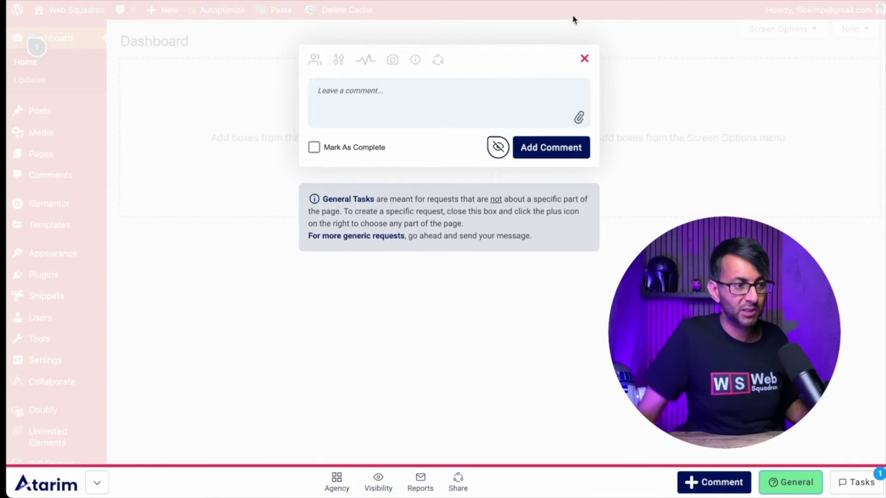
pyautogui.click(585, 58)
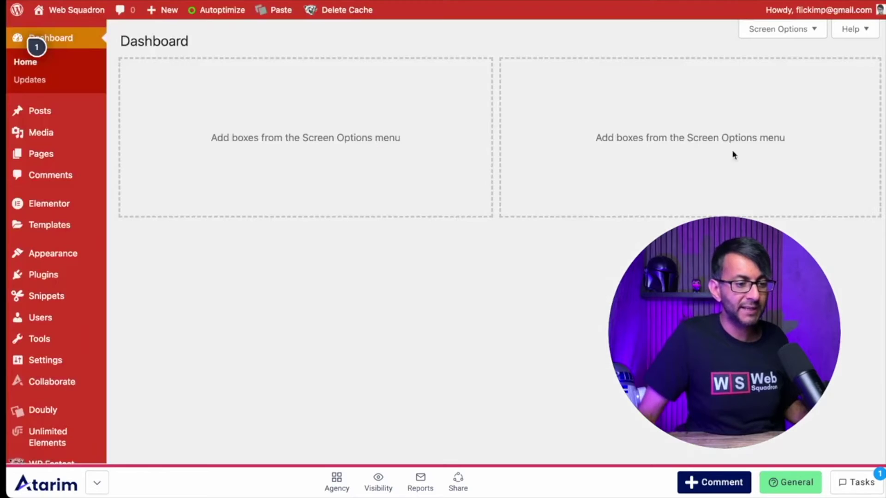
# Step: Review the page's task list and the task visibility options
pyautogui.click(845, 483)
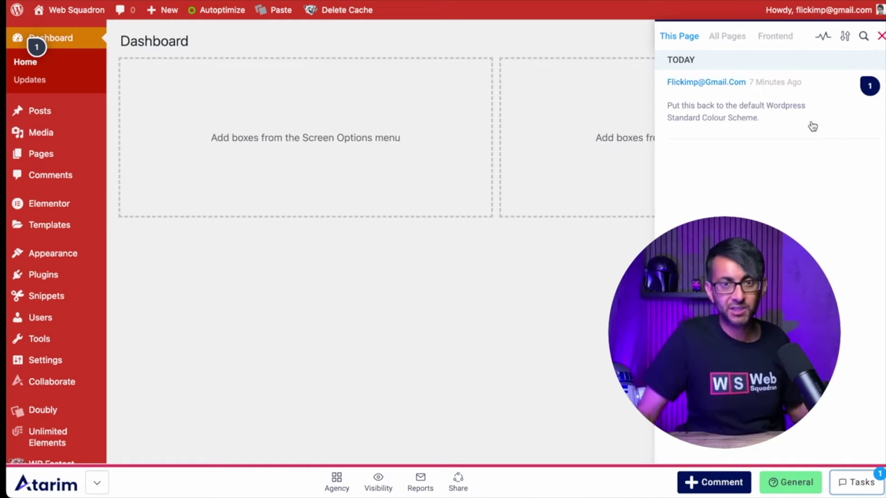
pyautogui.click(880, 37)
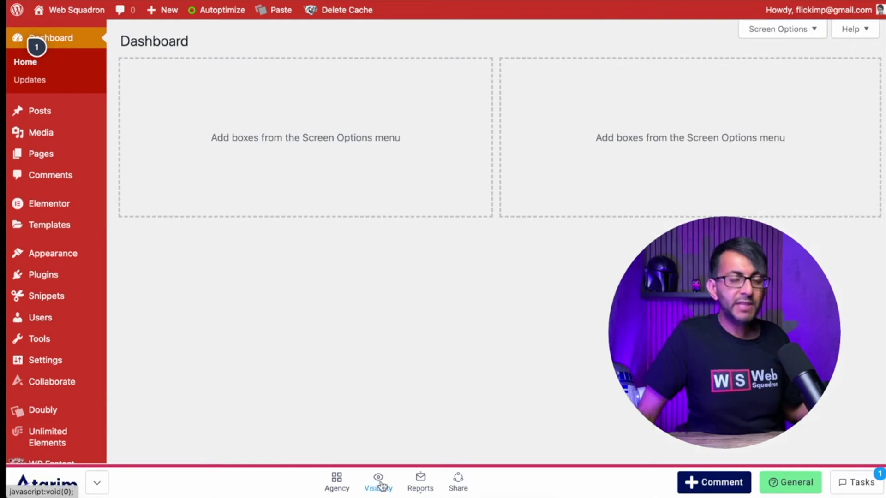
pyautogui.click(378, 480)
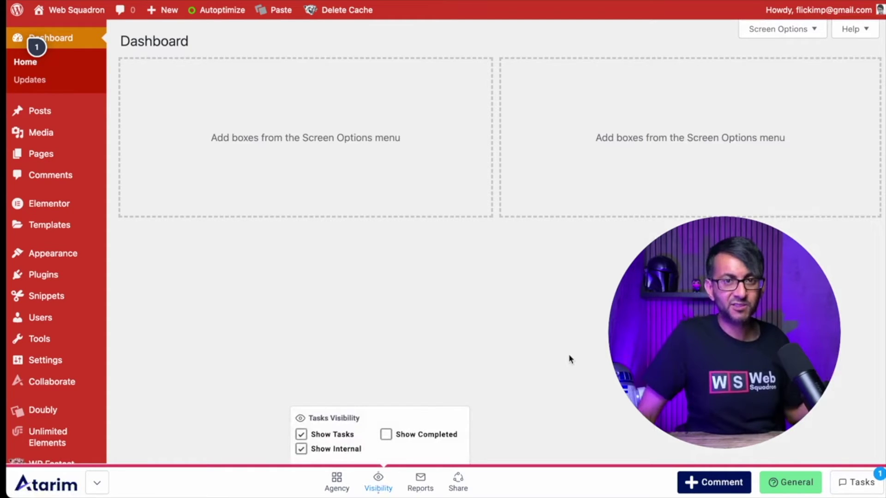
pyautogui.click(376, 479)
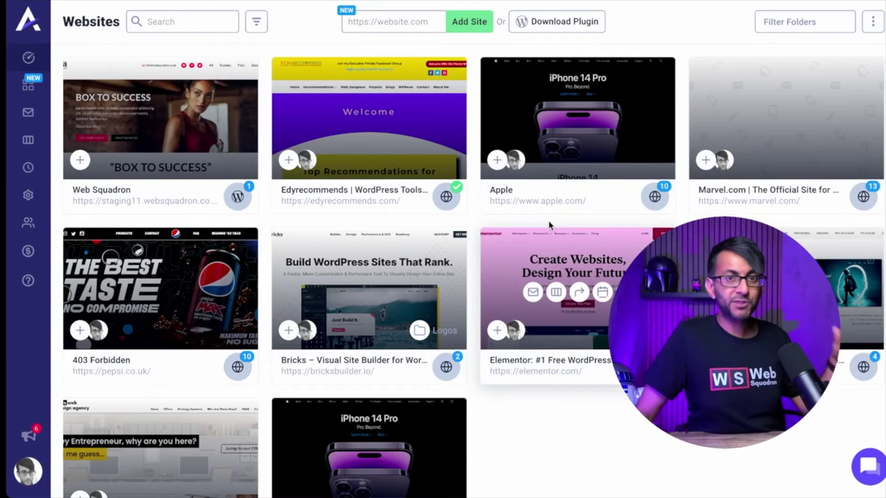
pyautogui.moveTo(153, 152)
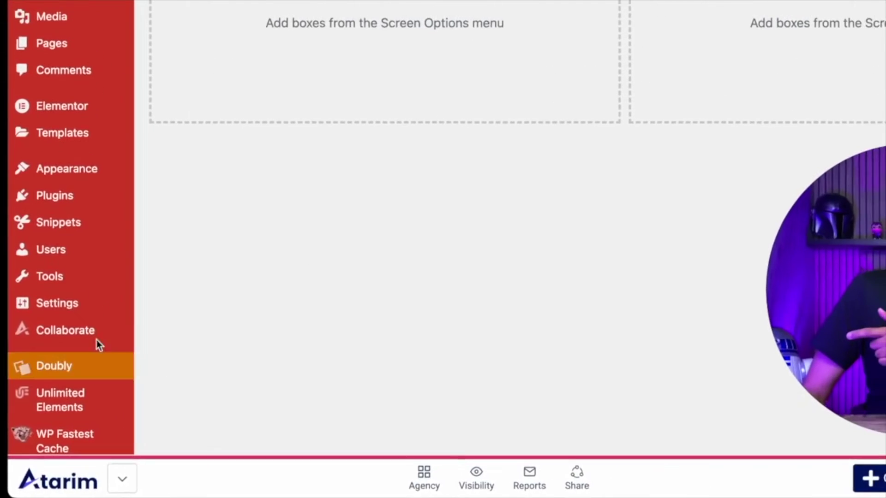
pyautogui.moveTo(69, 306)
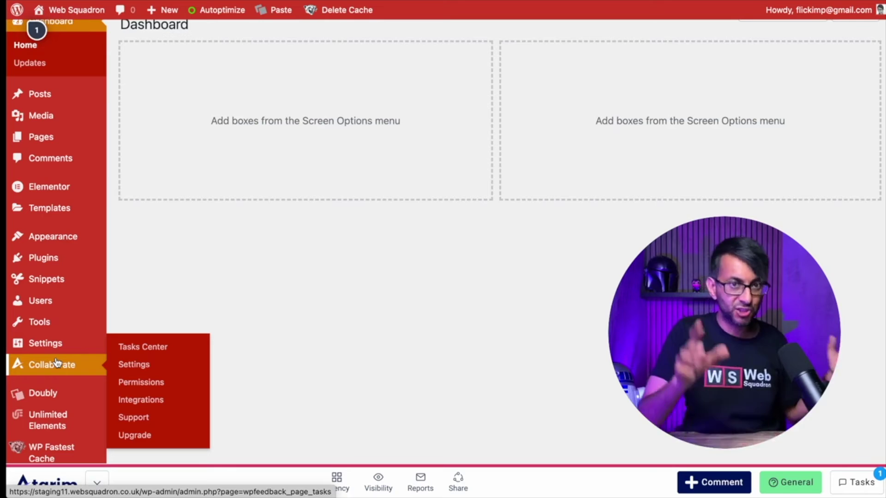
# Step: Check the colour-scheme task in the Tasks Center, then switch to Atarim's Main Settings
pyautogui.click(158, 352)
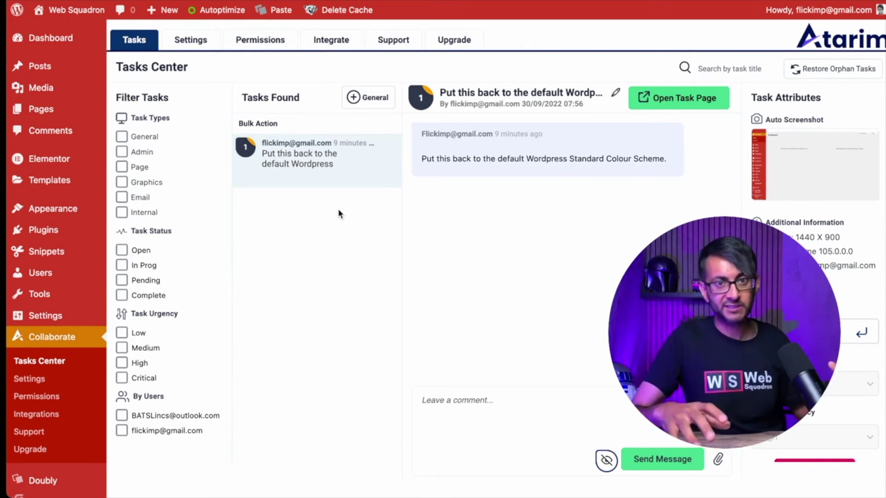
pyautogui.click(198, 45)
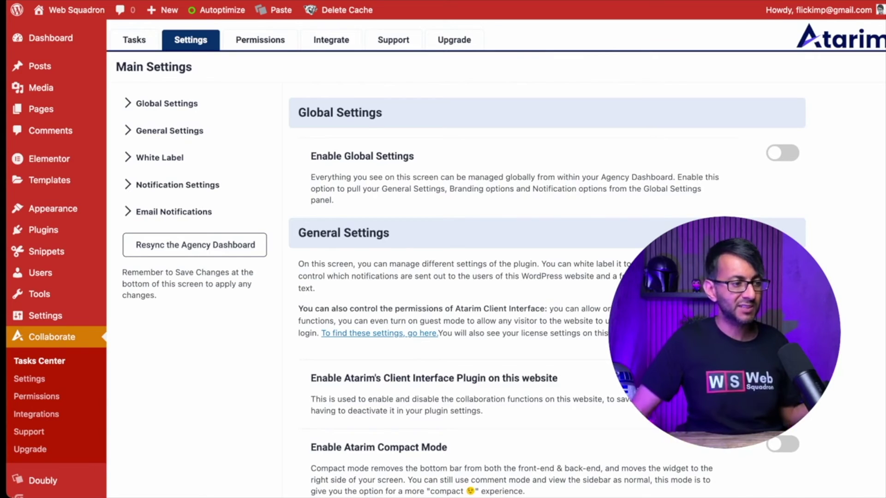
# Step: Enable Atarim Compact Mode and scroll through the White Label and Email Notifications settings
pyautogui.scroll(-5, 788, 223)
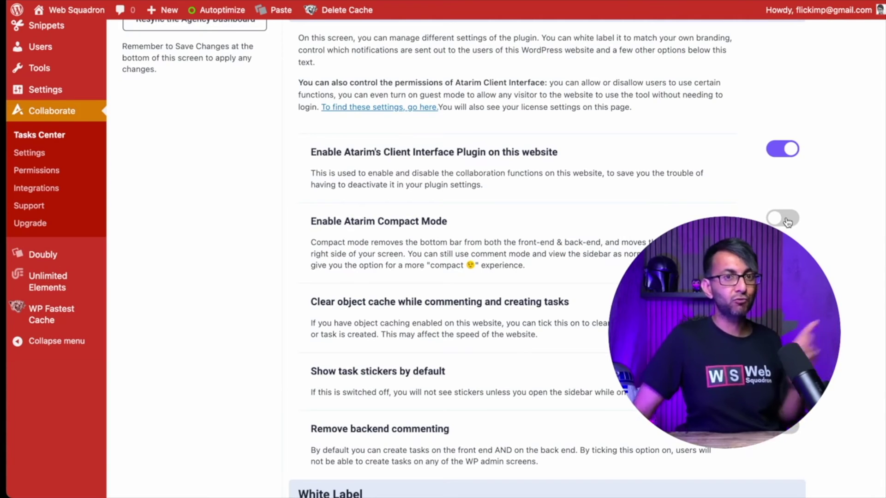
pyautogui.click(787, 220)
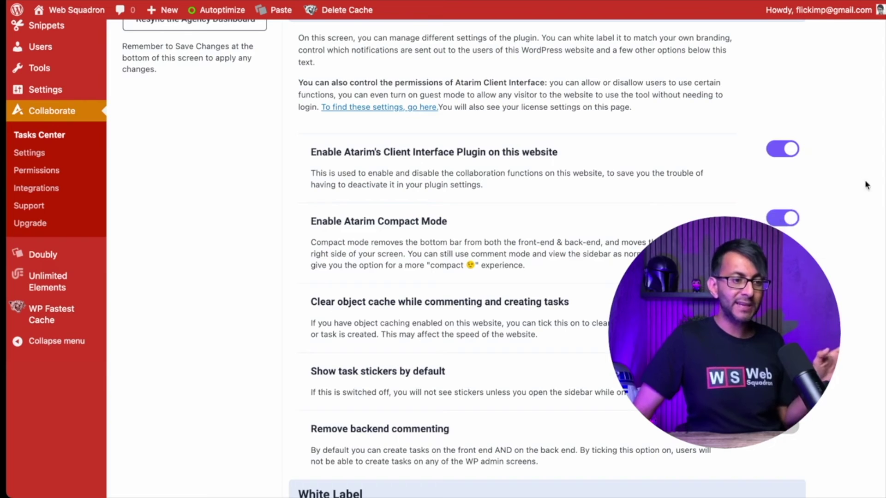
pyautogui.scroll(-10, 794, 237)
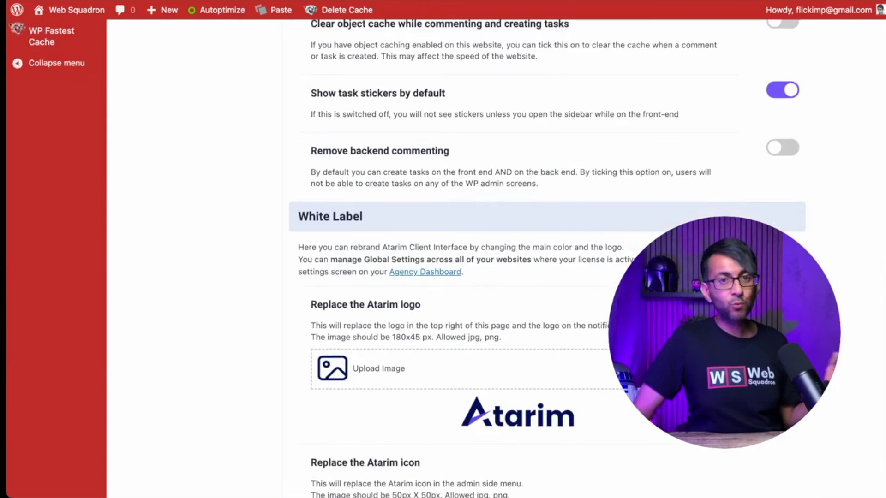
pyautogui.scroll(-1, 547, 259)
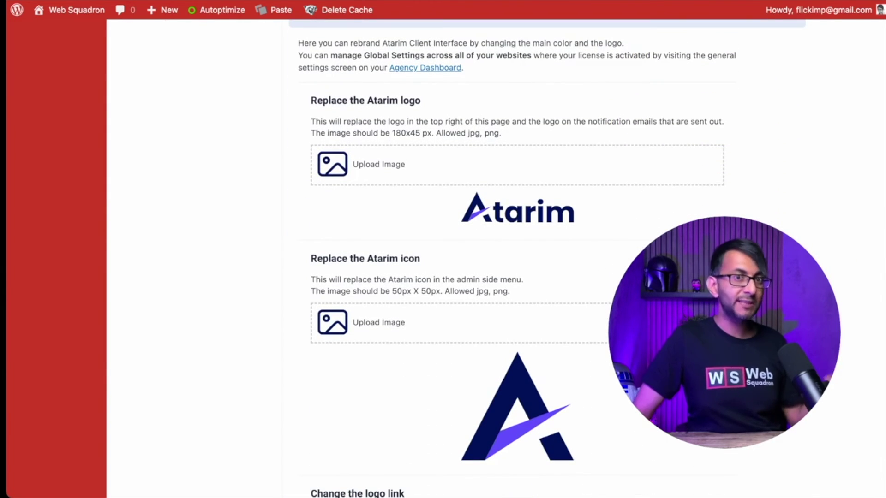
pyautogui.scroll(-15, 547, 258)
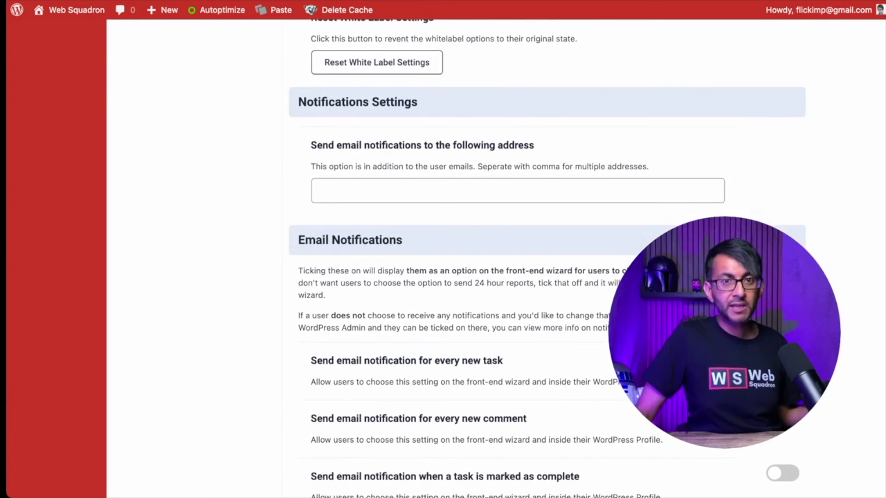
pyautogui.scroll(-5, 547, 258)
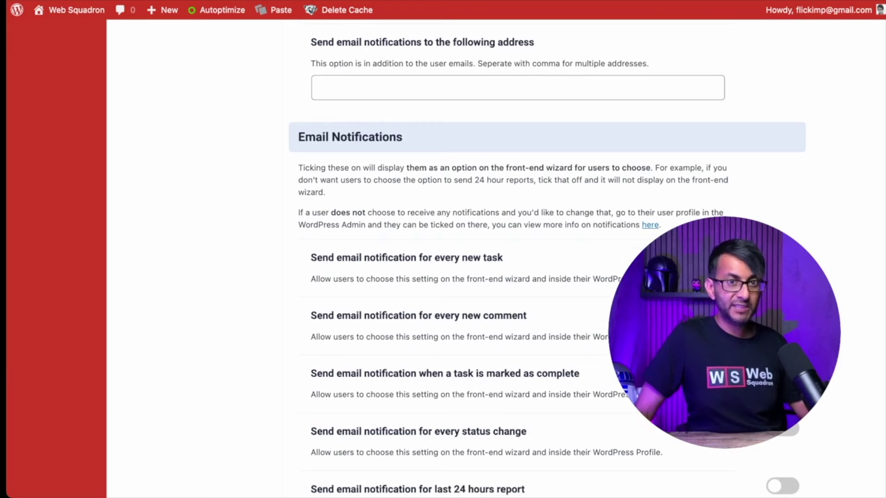
pyautogui.scroll(-5, 547, 258)
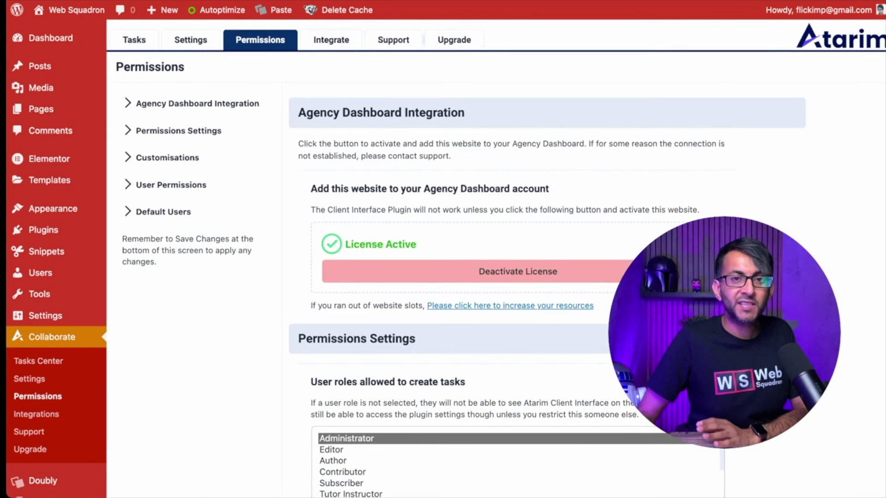
# Step: Scroll through Atarim's user-role permissions and customisations, then visit the site's Dummy page
pyautogui.scroll(-2, 547, 258)
pyautogui.scroll(-4, 547, 258)
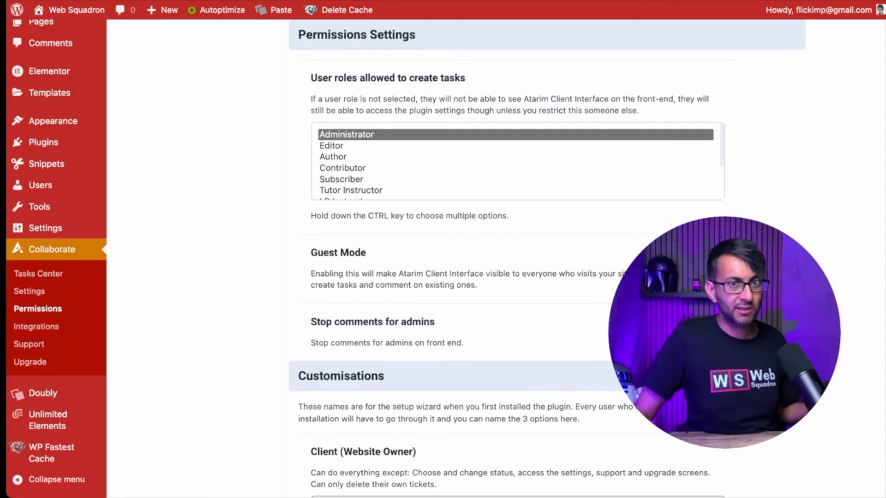
pyautogui.scroll(-10, 546, 259)
pyautogui.scroll(1, 547, 258)
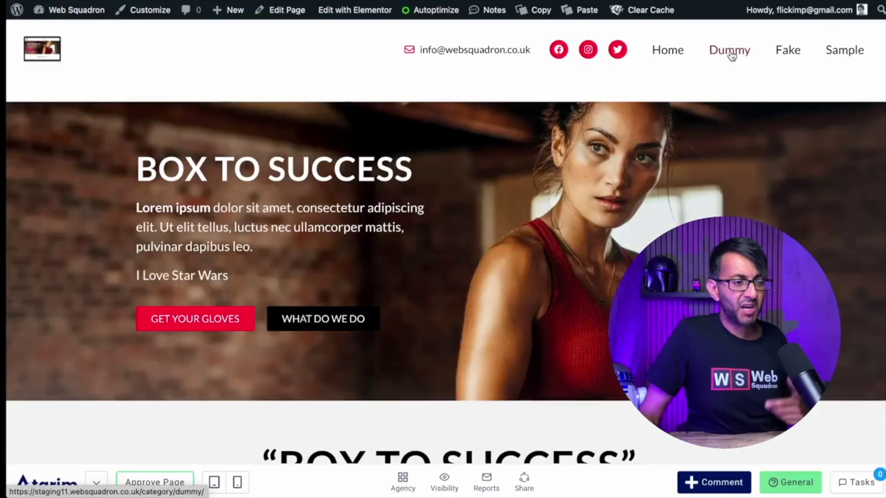
pyautogui.click(731, 54)
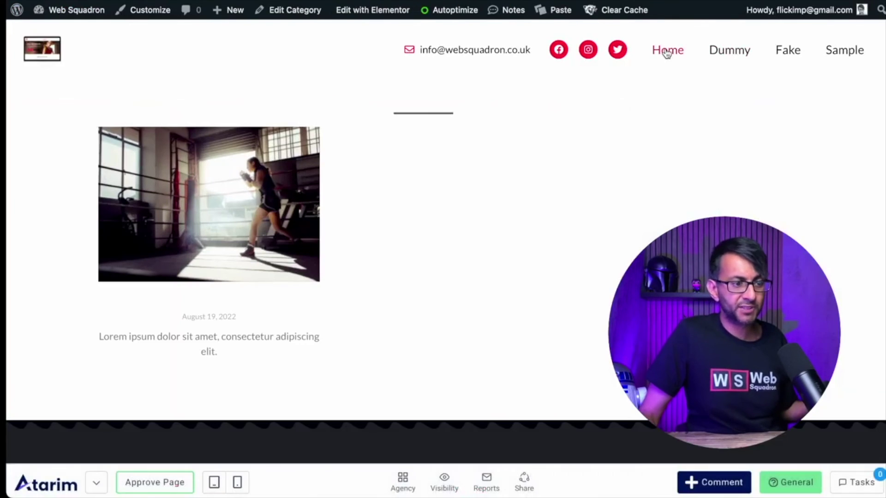
# Step: Return to the home page and pin a comment on the BOX TO SUCCESS heading
pyautogui.click(666, 54)
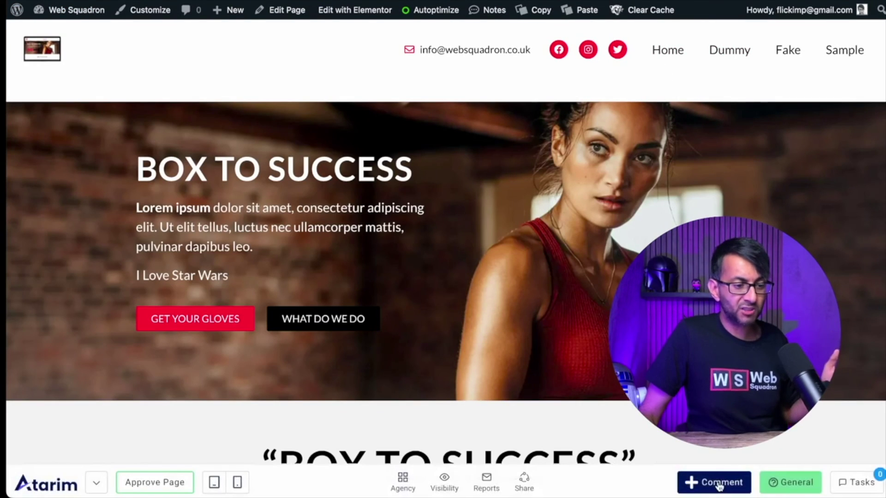
pyautogui.click(719, 483)
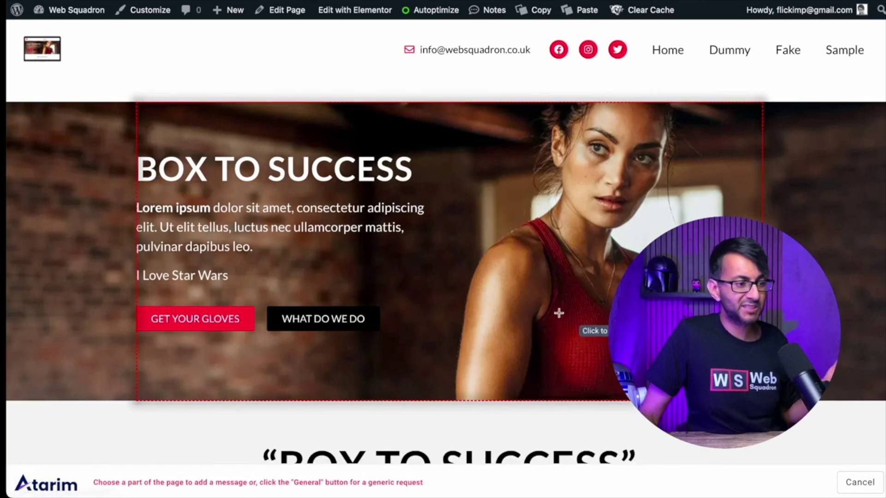
pyautogui.click(247, 173)
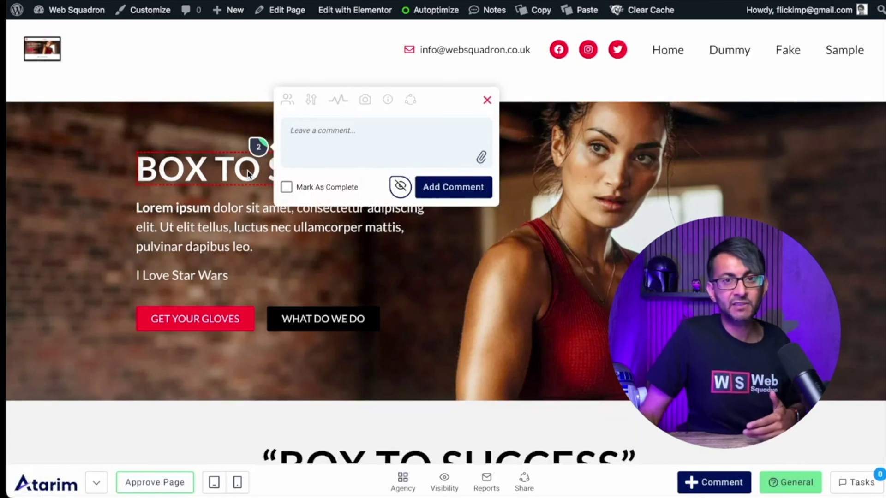